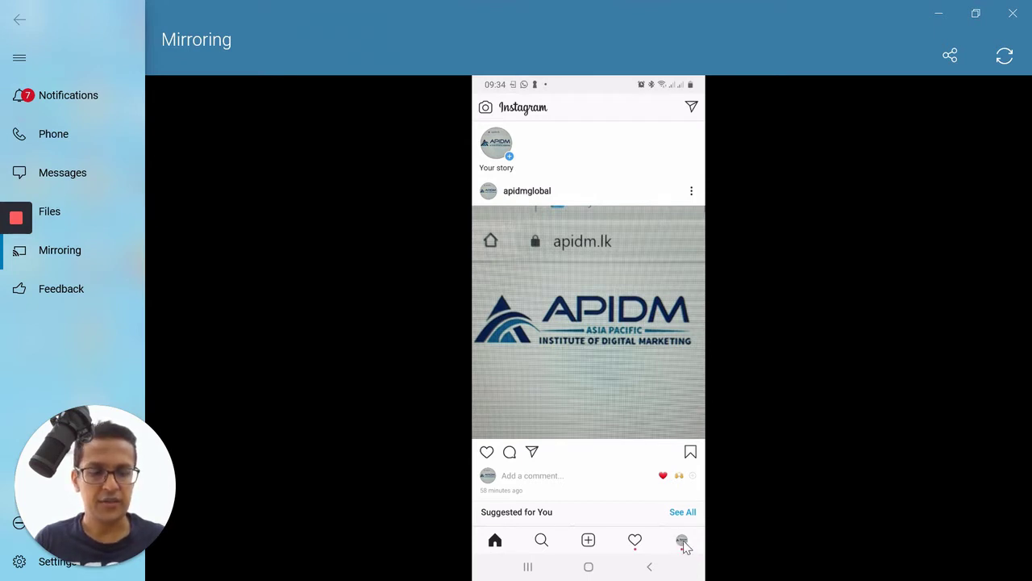
- From the profile tab, open apidmglobal's own profile and start its Edit Profile screen
click(682, 540)
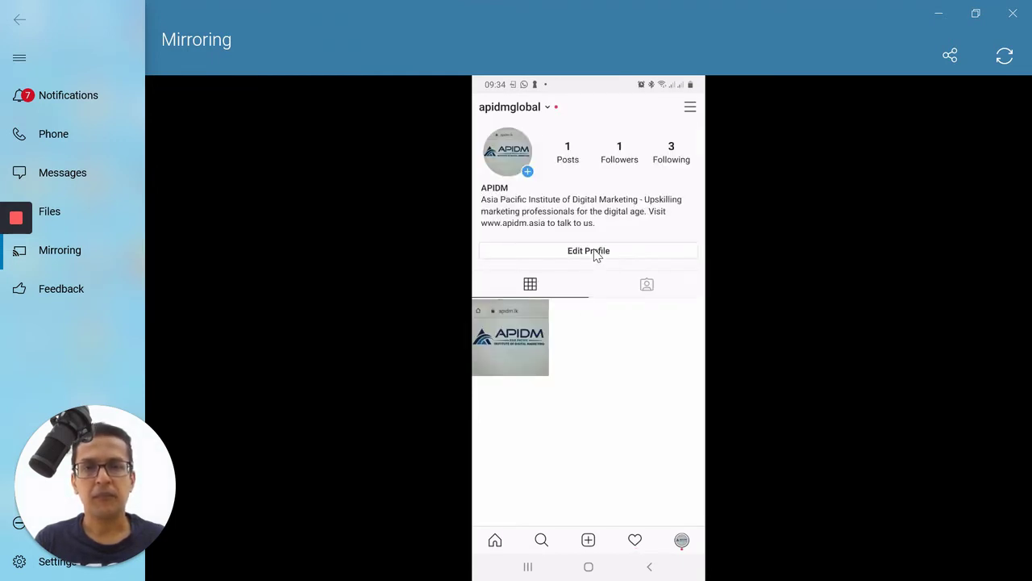
click(595, 252)
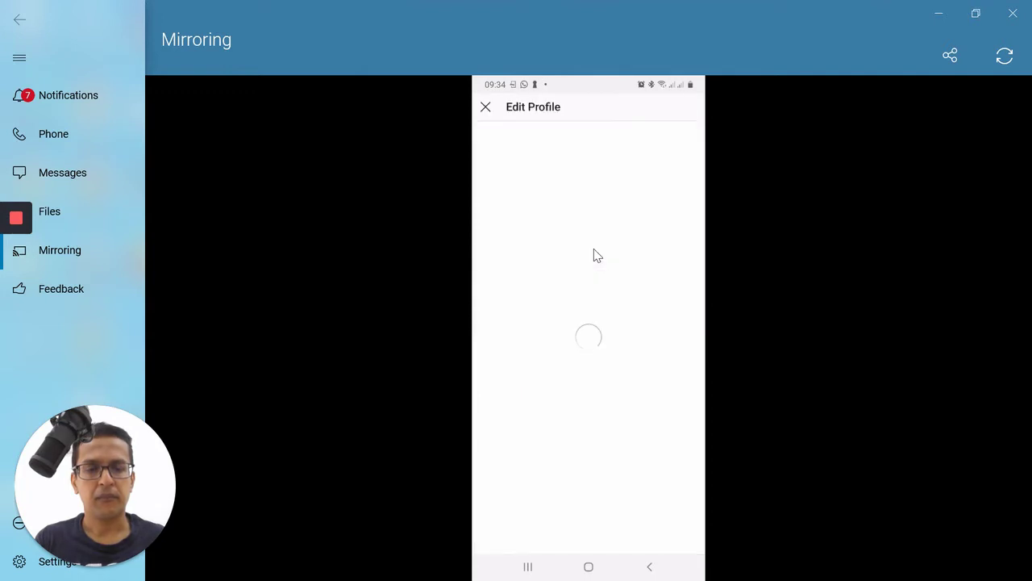
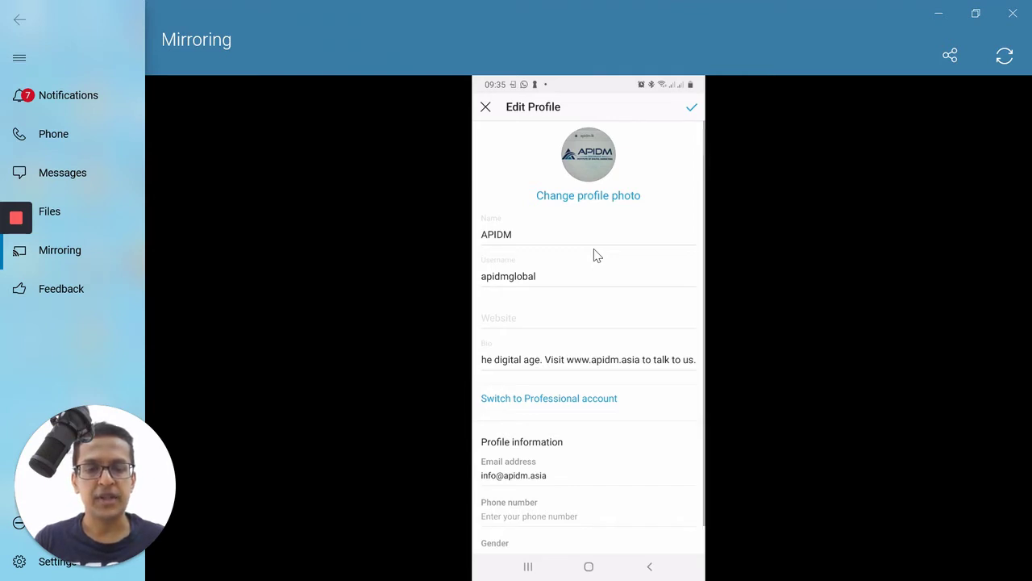
- Start switching APIDM to a professional account and proceed to the 'Which best describes you?' screen
click(645, 403)
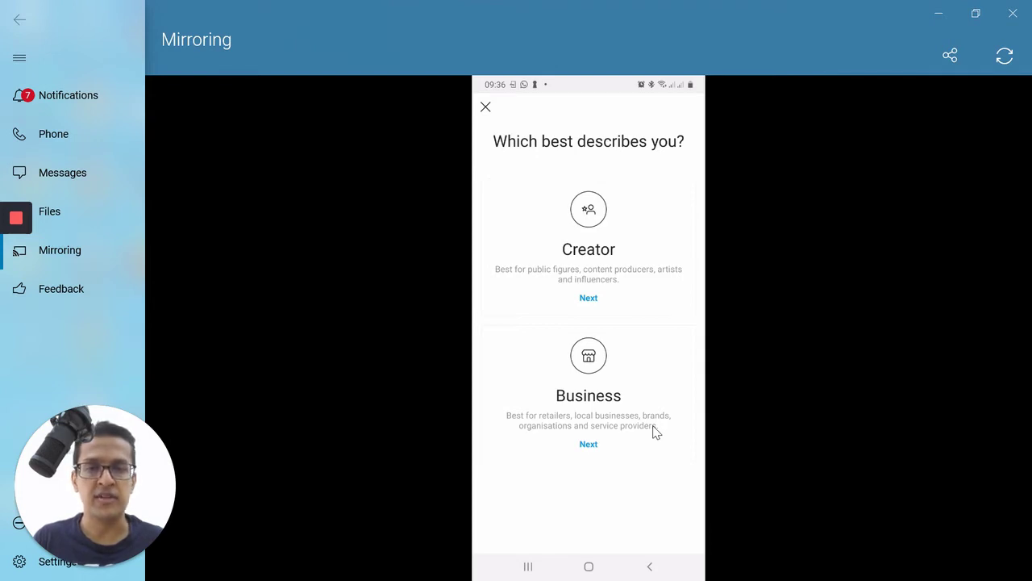
- Pick Business as the account type, search categories for 'educ' and select Education
click(591, 448)
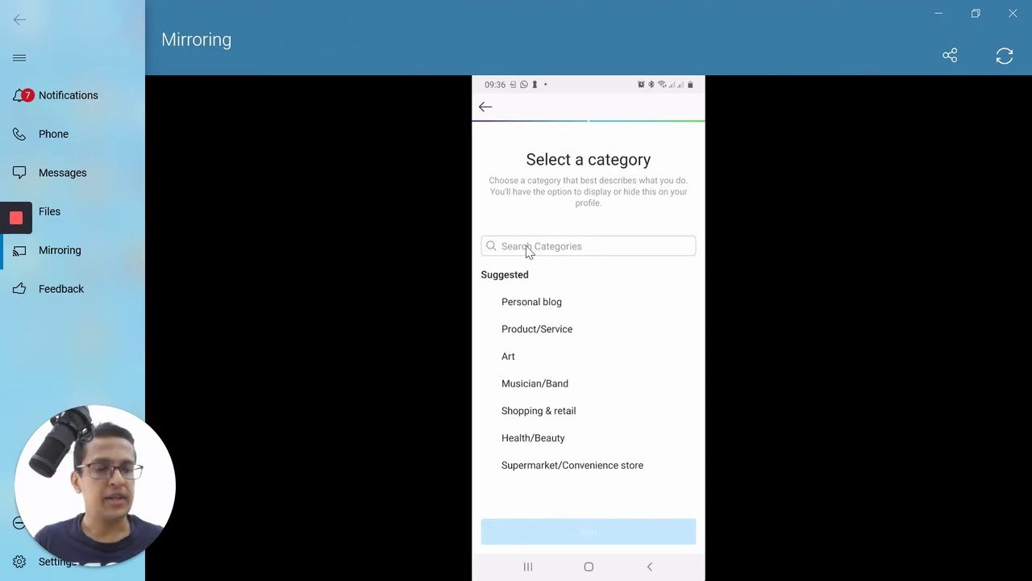
click(529, 249)
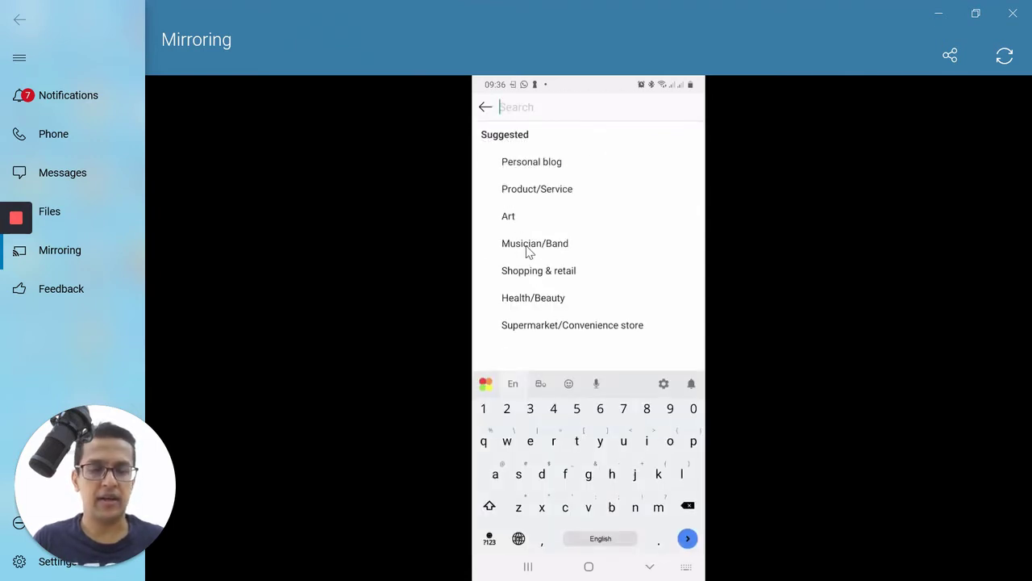
text(ed)
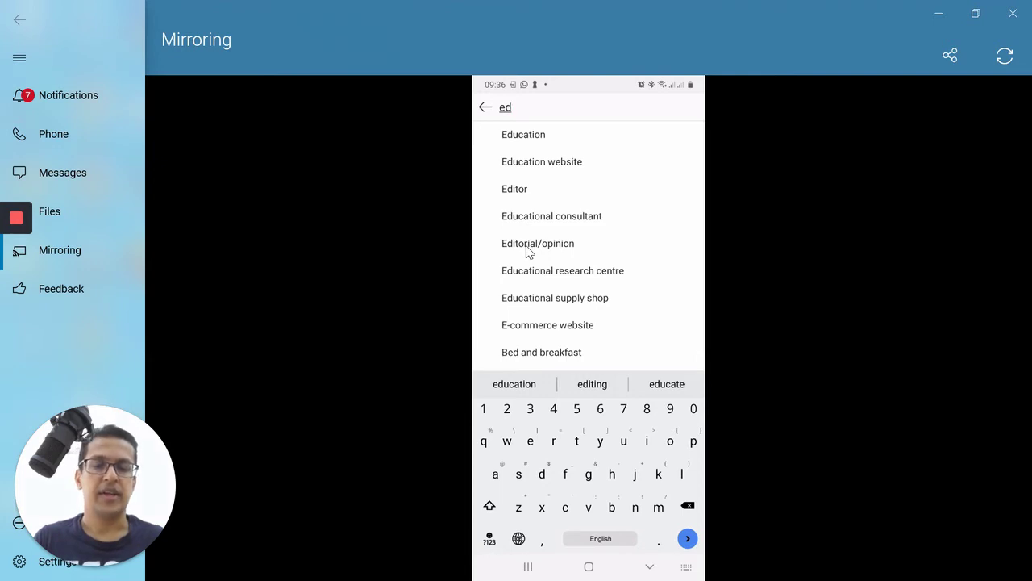
text(uc)
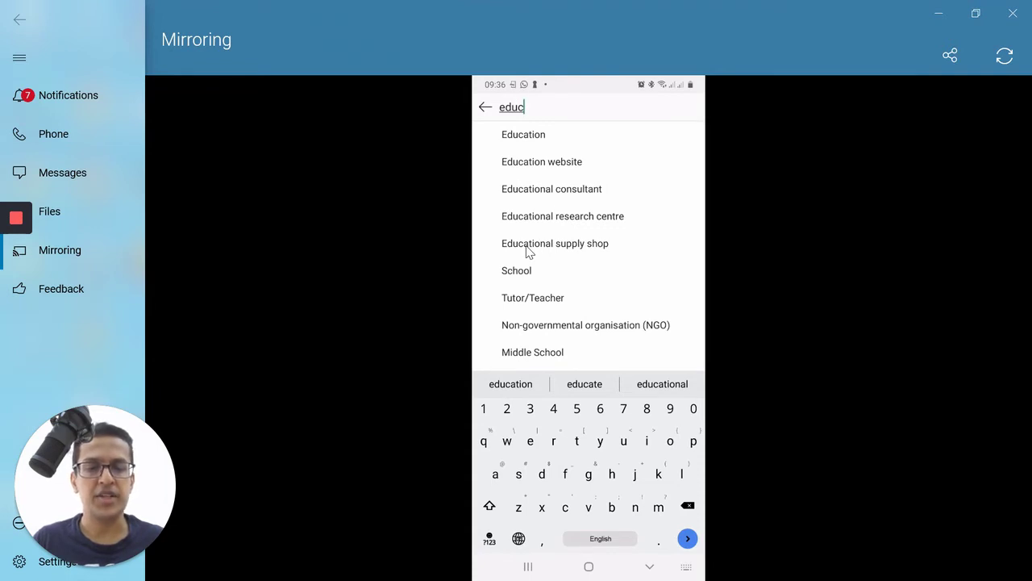
click(529, 252)
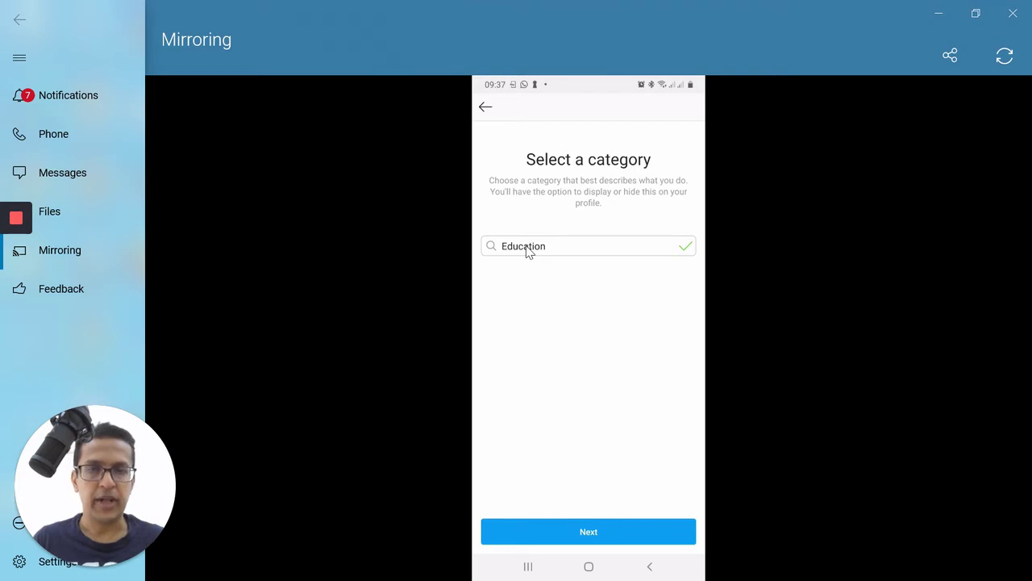
- Confirm the Education category and keep the existing business e-mail as contact info
click(634, 532)
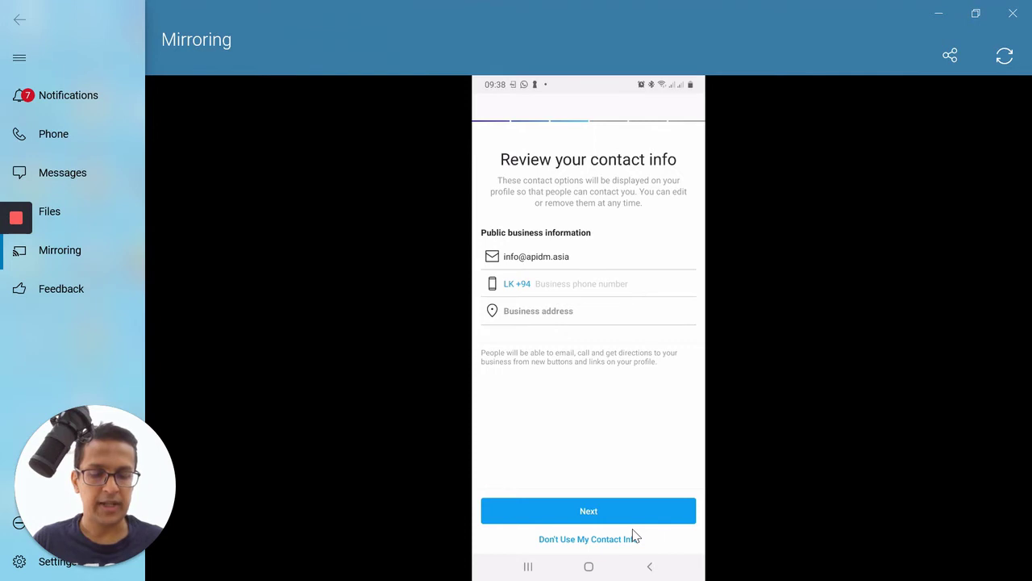
click(635, 537)
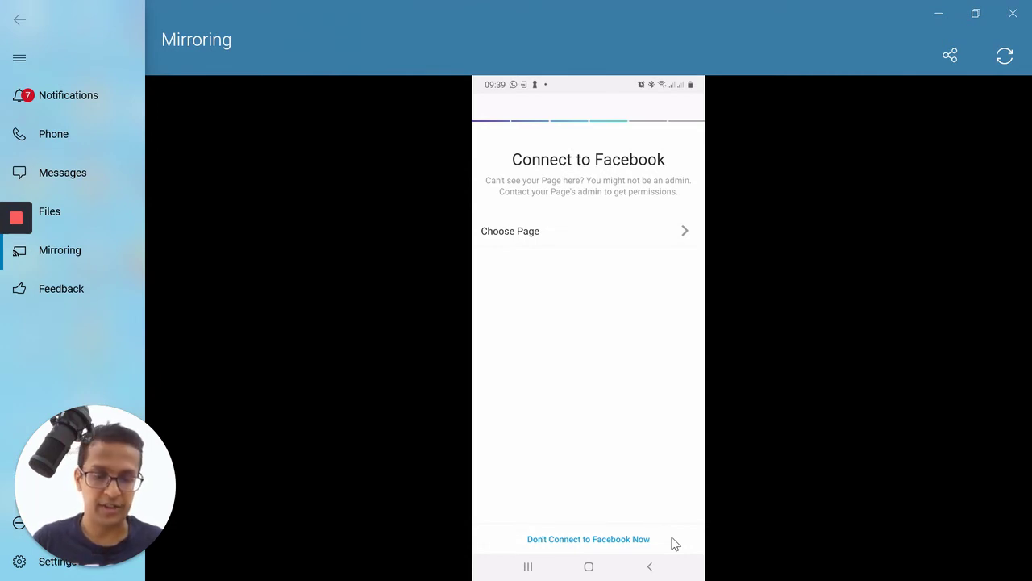
click(672, 540)
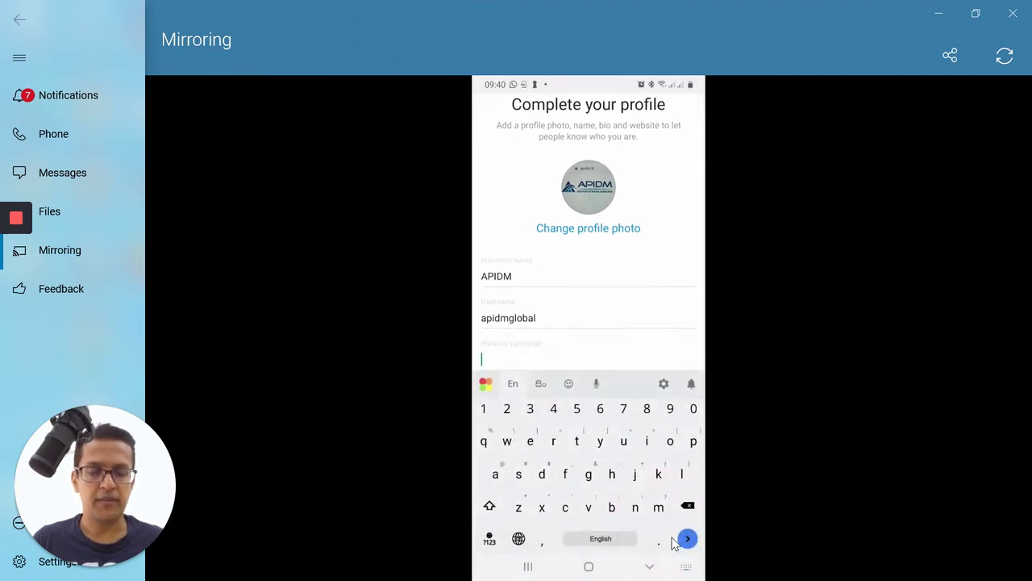
text(www)
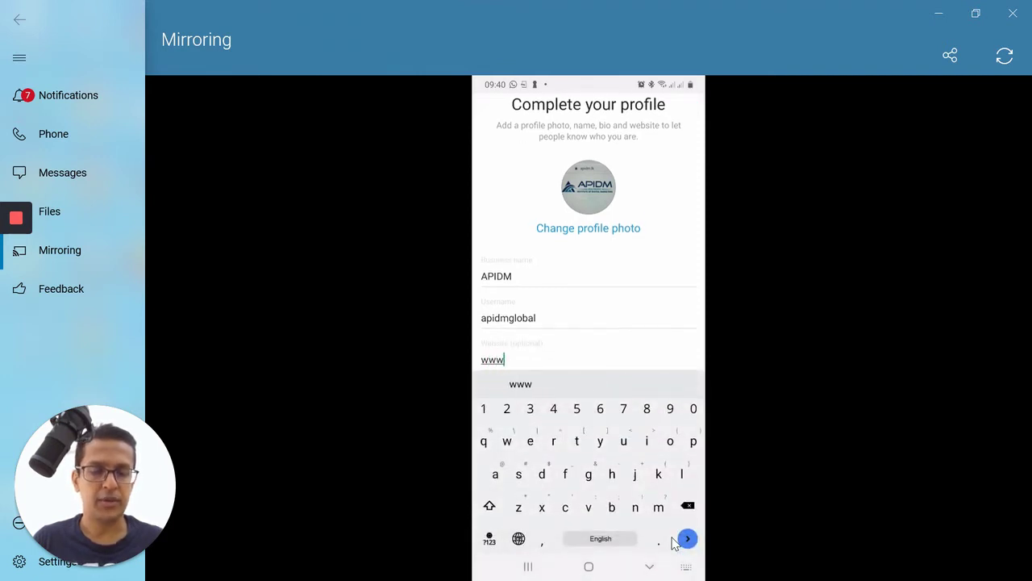
text(.a)
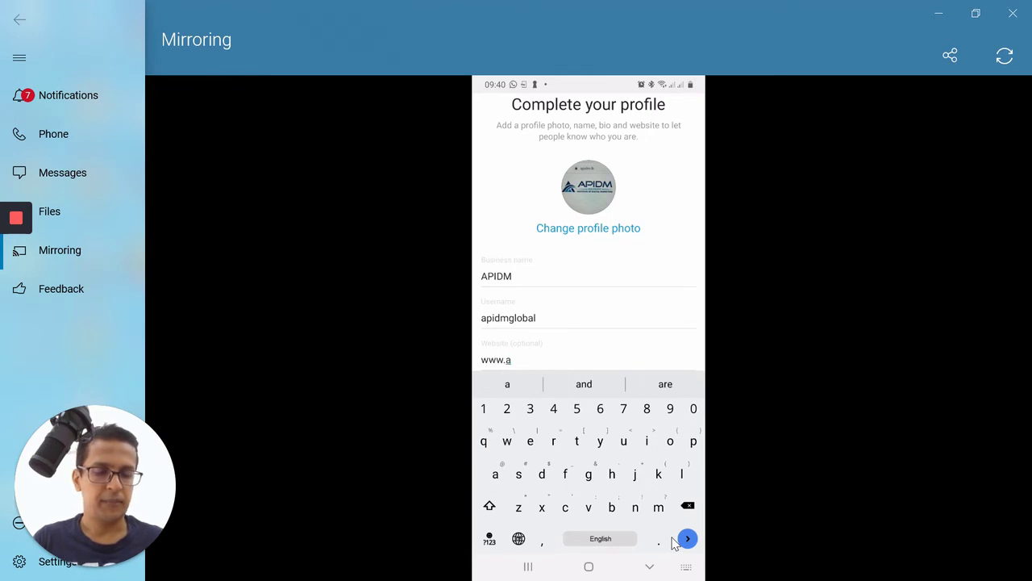
text(pidm.)
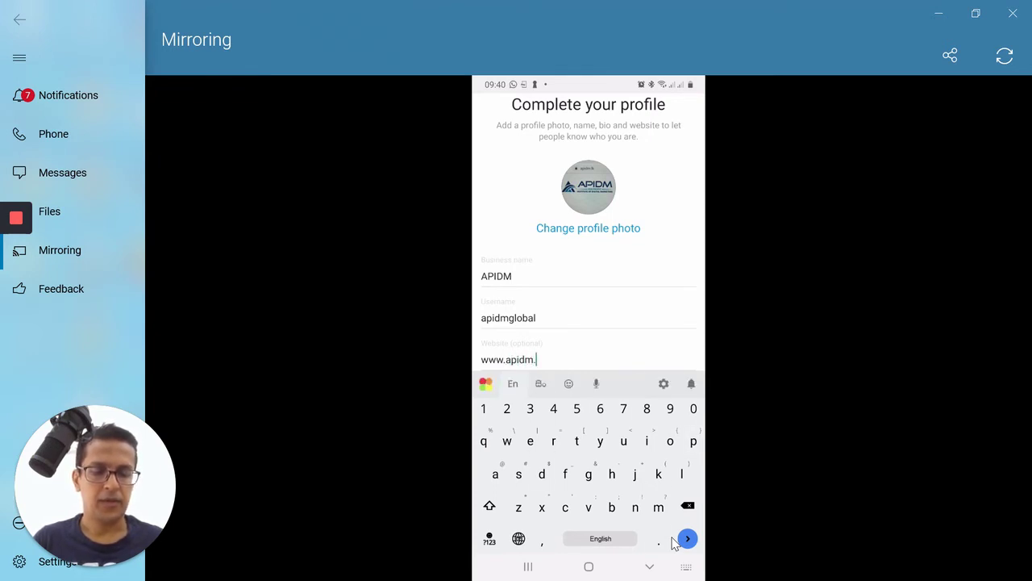
text(asia)
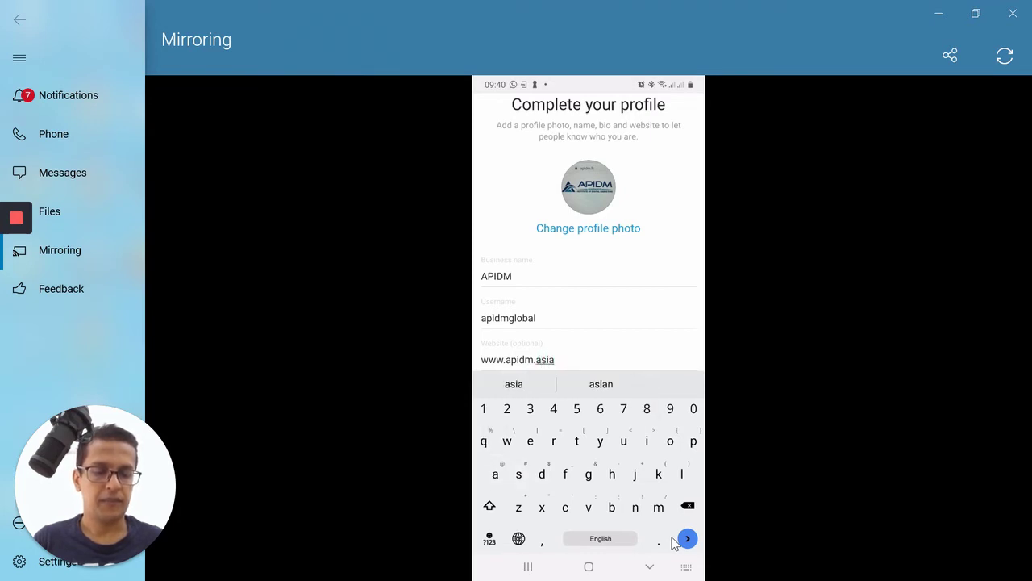
key(Return)
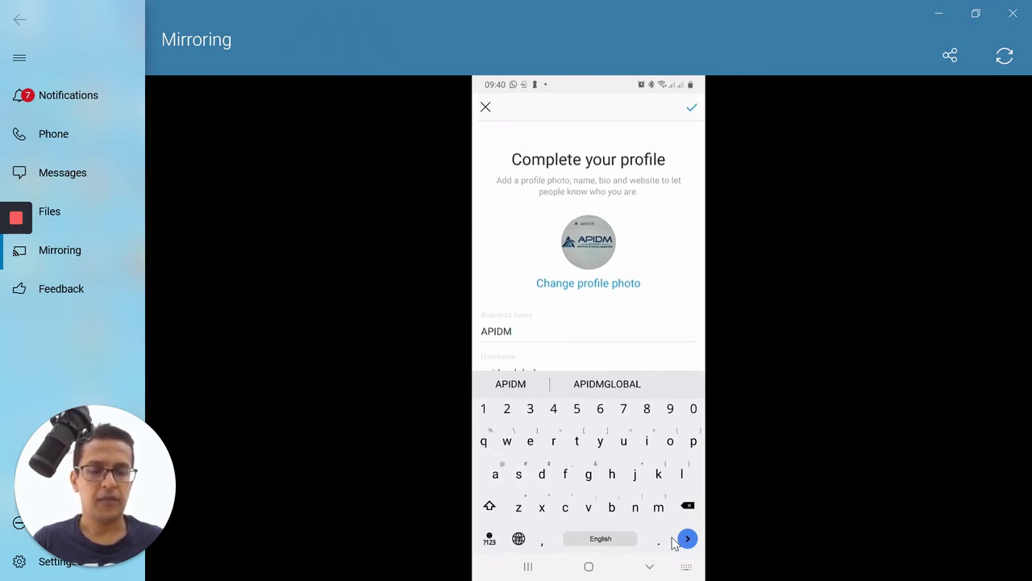
click(672, 538)
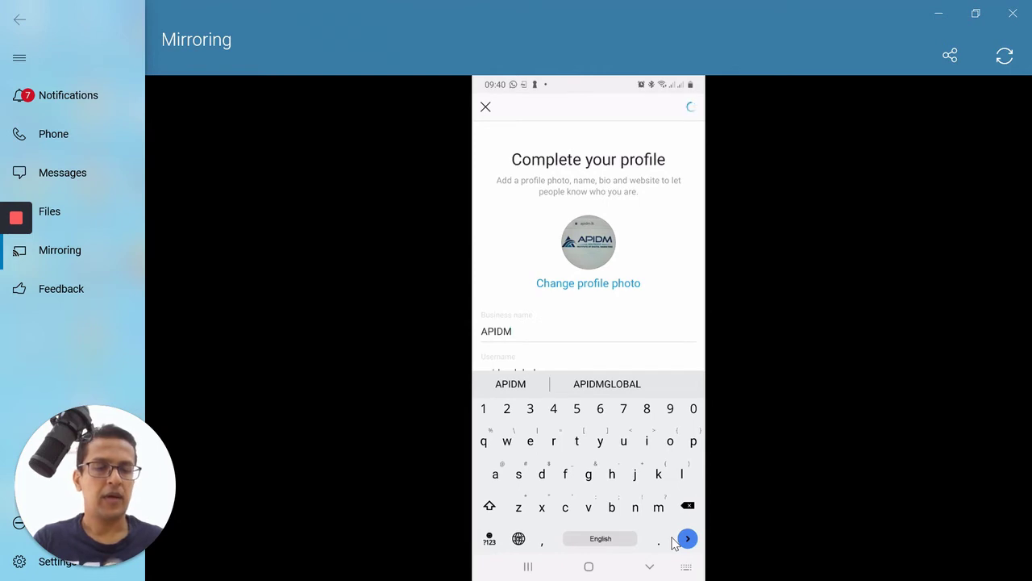
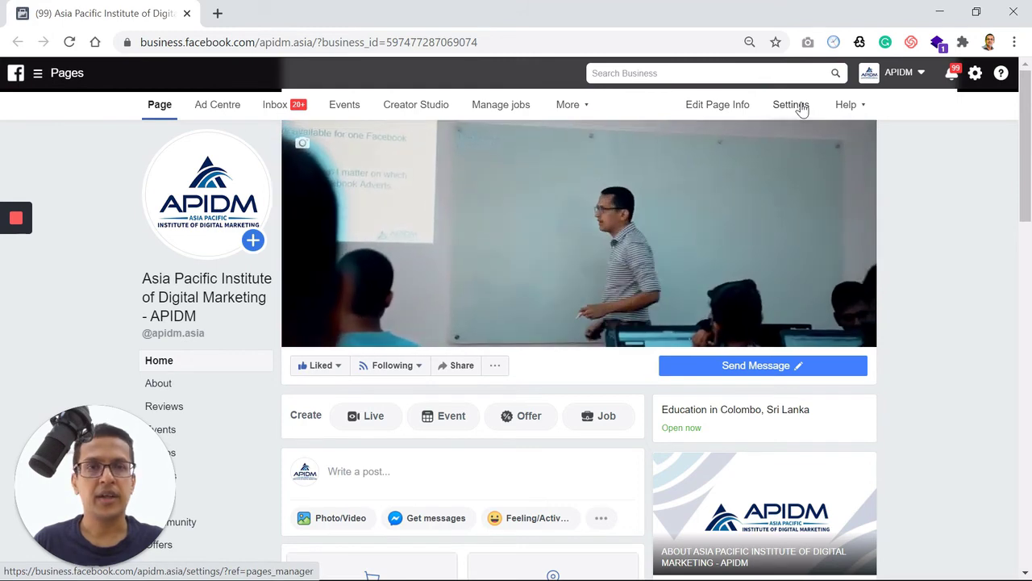
- Go to the Page's settings and open the Instagram section from the left list
click(801, 109)
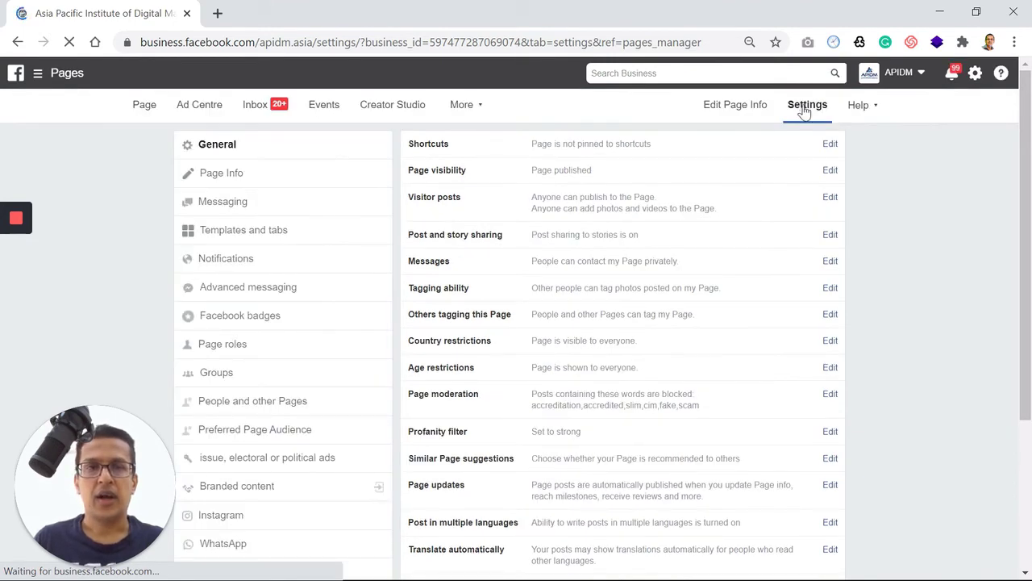
scroll(887, 302, down, 2)
scroll(890, 303, down, 3)
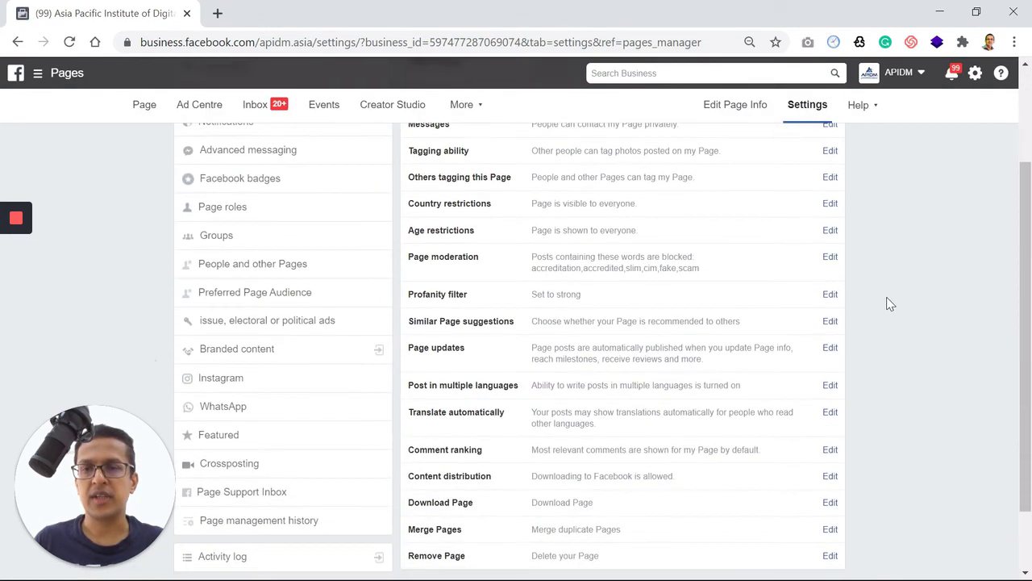
scroll(890, 303, up, 3)
scroll(891, 303, down, 2)
scroll(891, 303, down, 1)
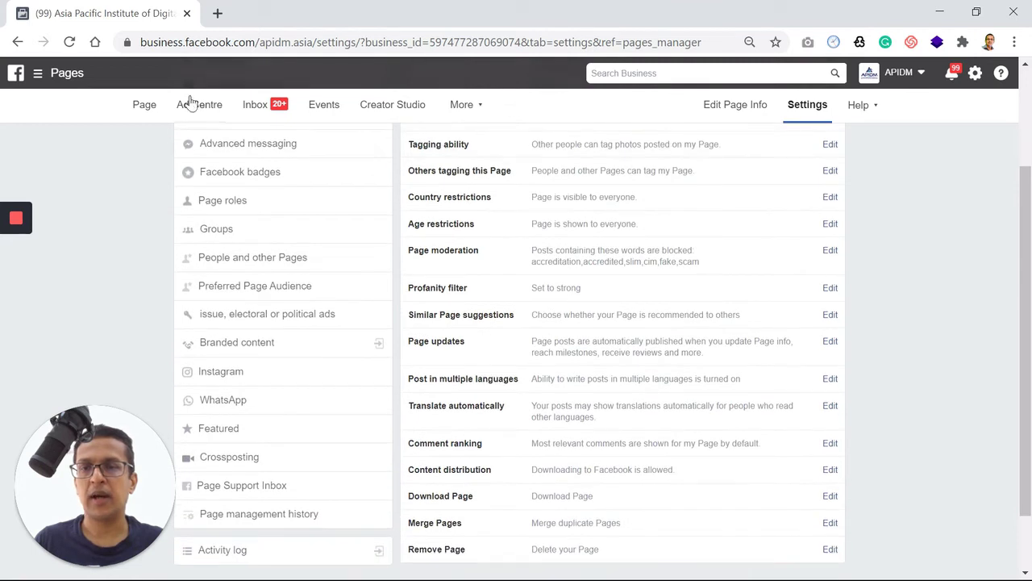
click(326, 379)
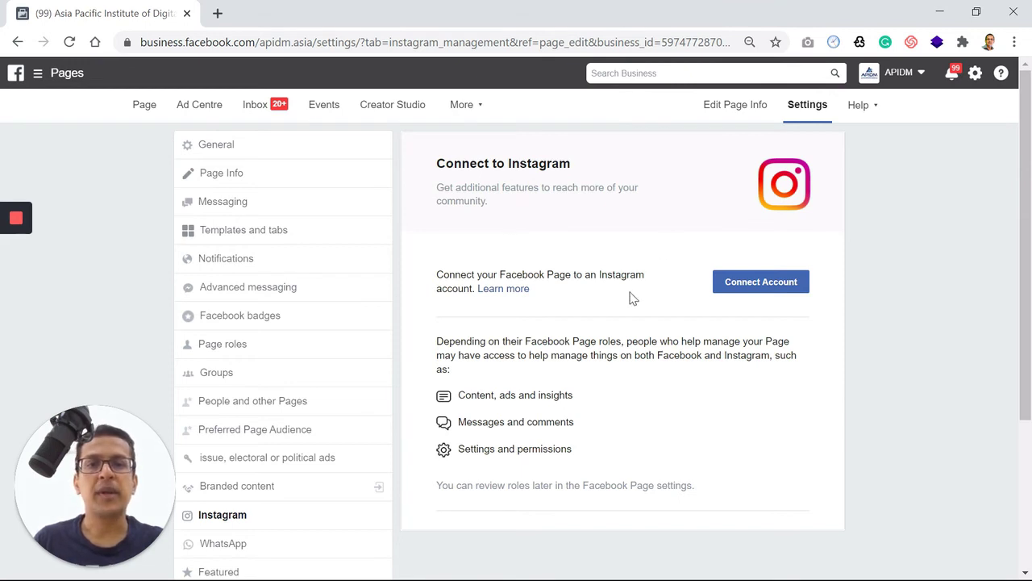
- Start connecting an Instagram account, switching from the saved account to a blank login form
click(756, 289)
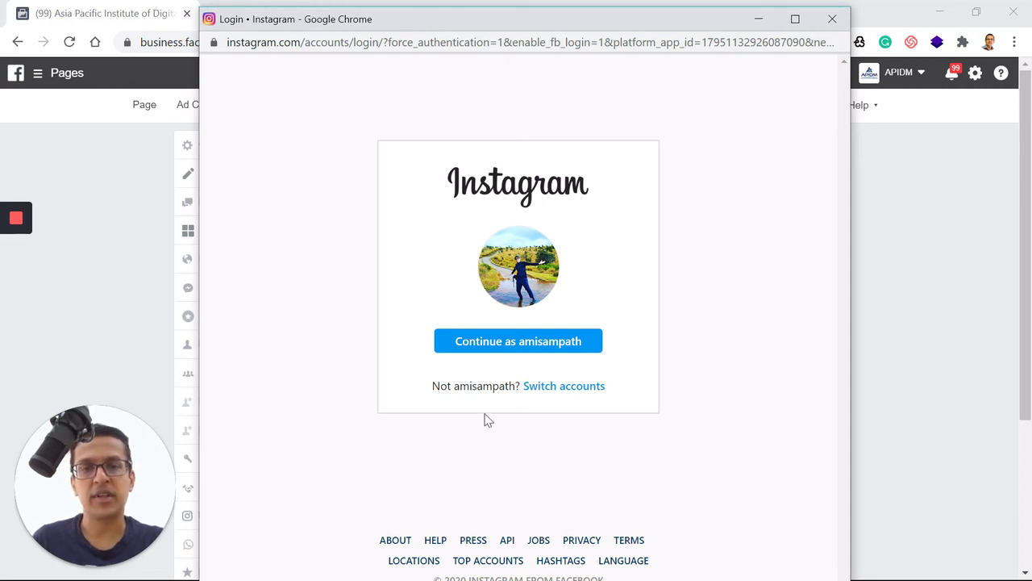
click(554, 387)
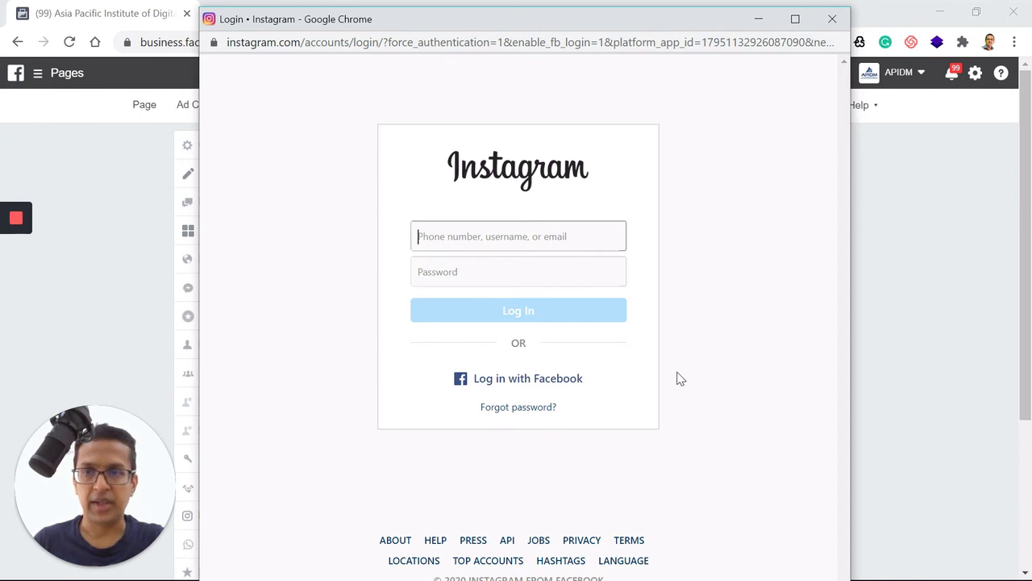
- Log in with the business account's e-mail and password, declining to save the password or login info
click(448, 224)
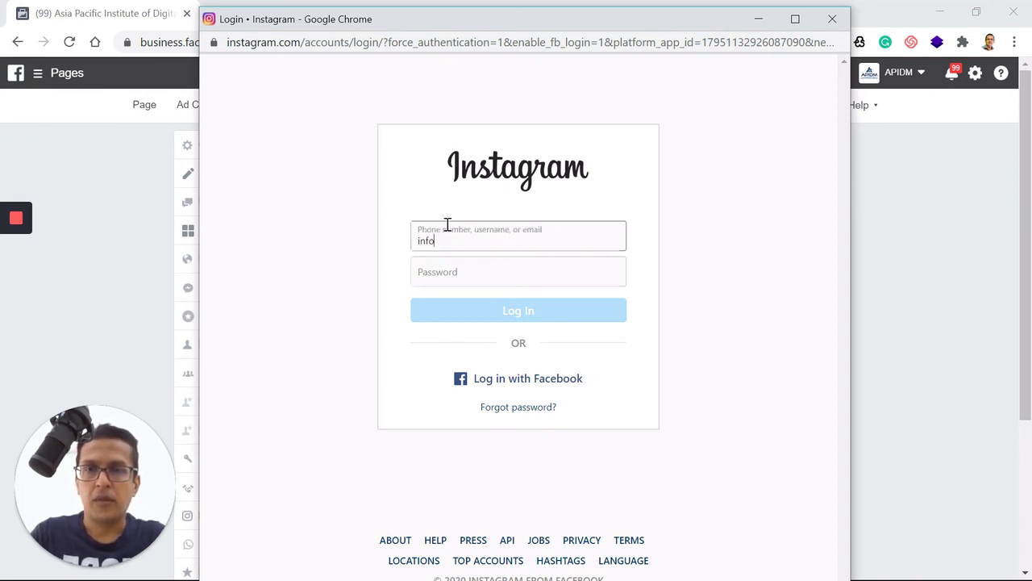
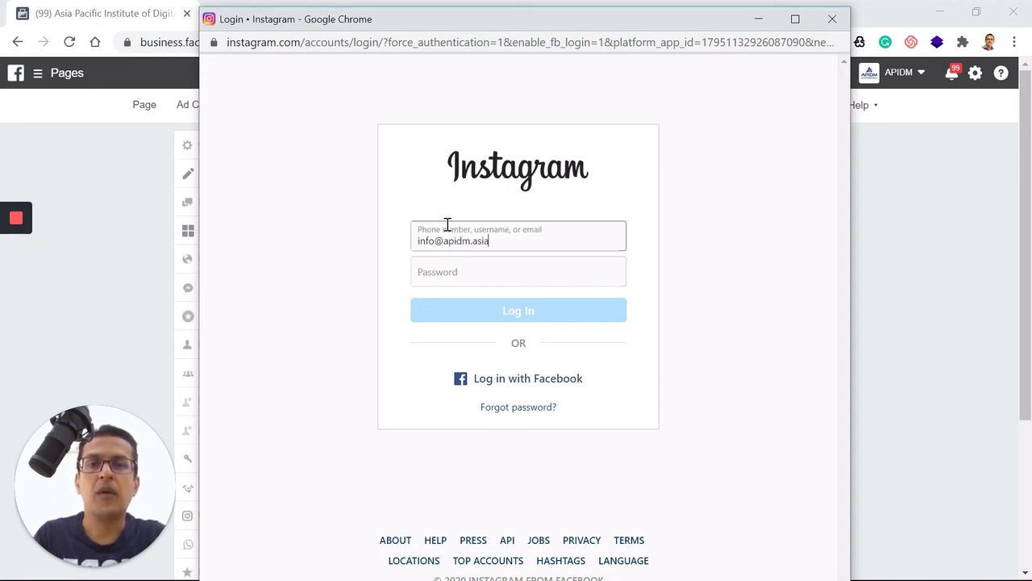
click(447, 276)
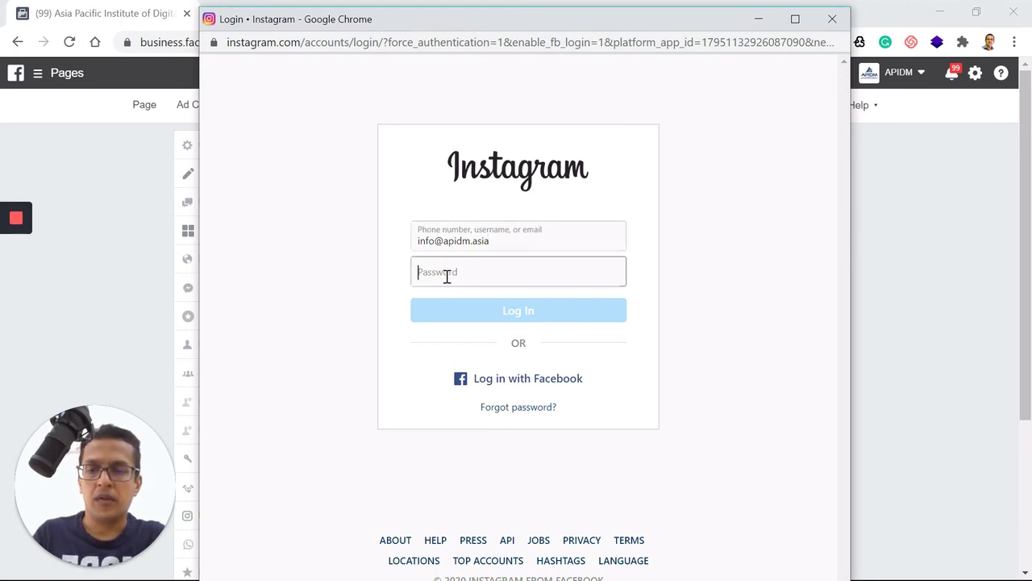
key(ctrl+v)
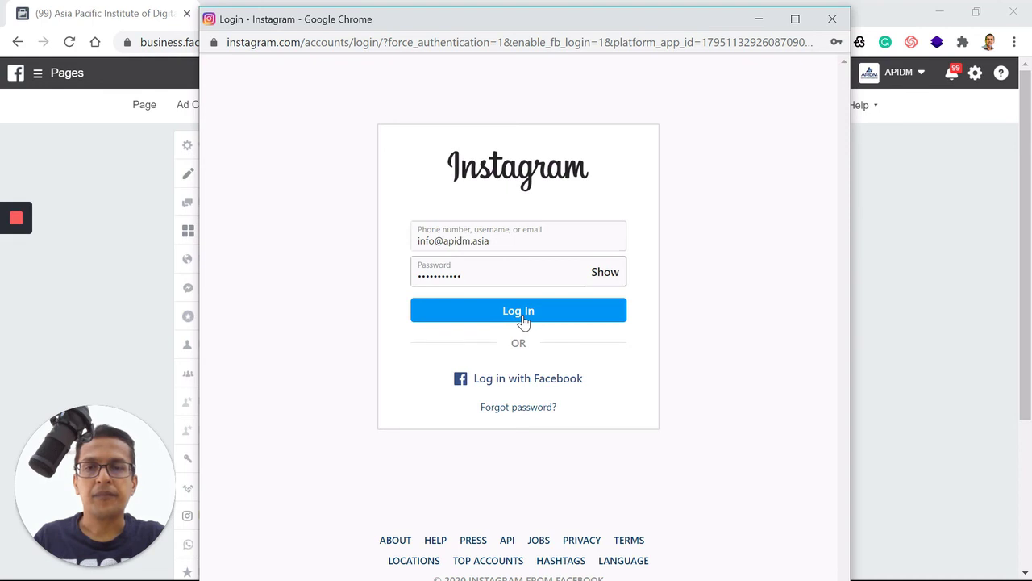
click(522, 321)
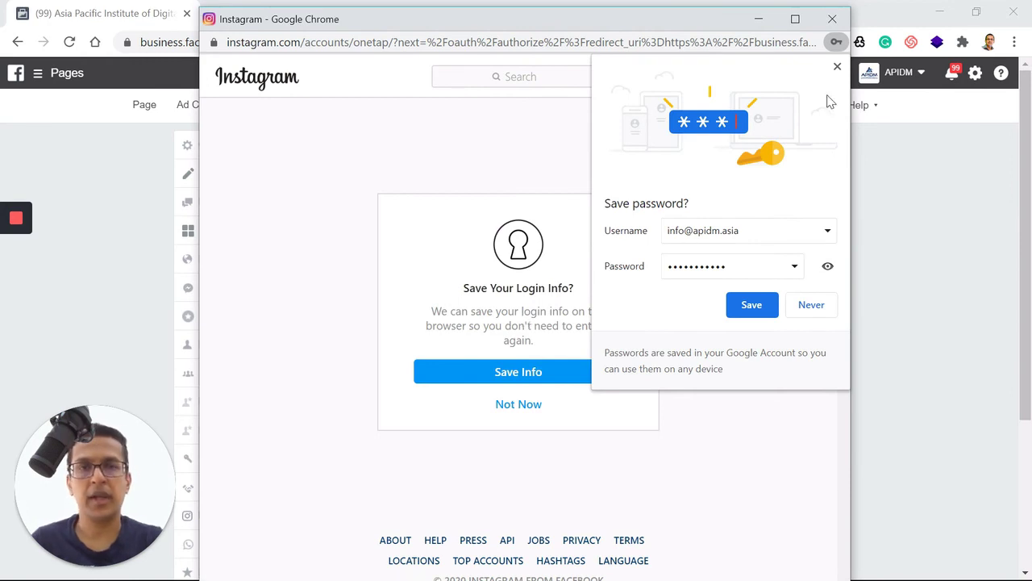
click(838, 66)
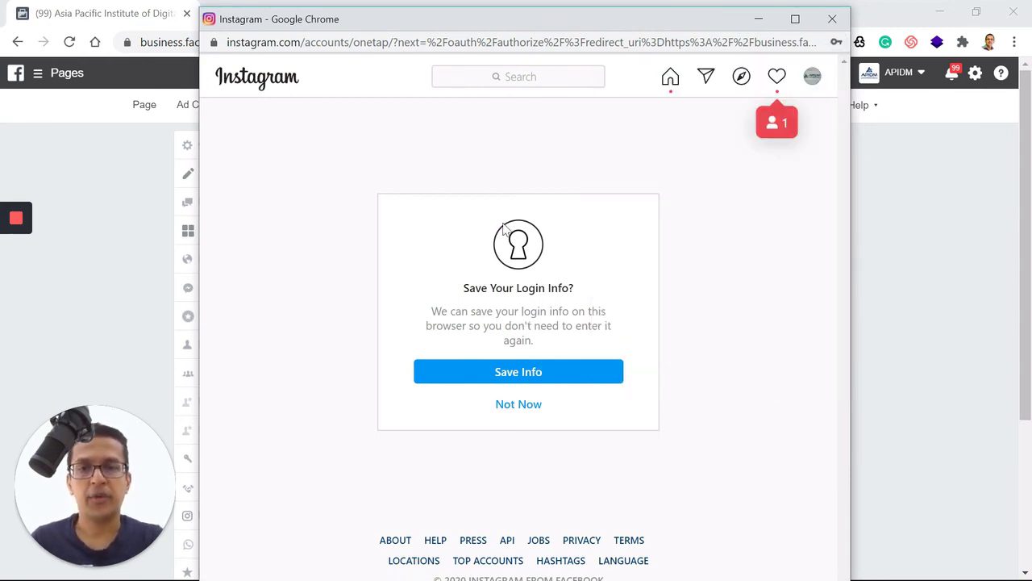
click(522, 411)
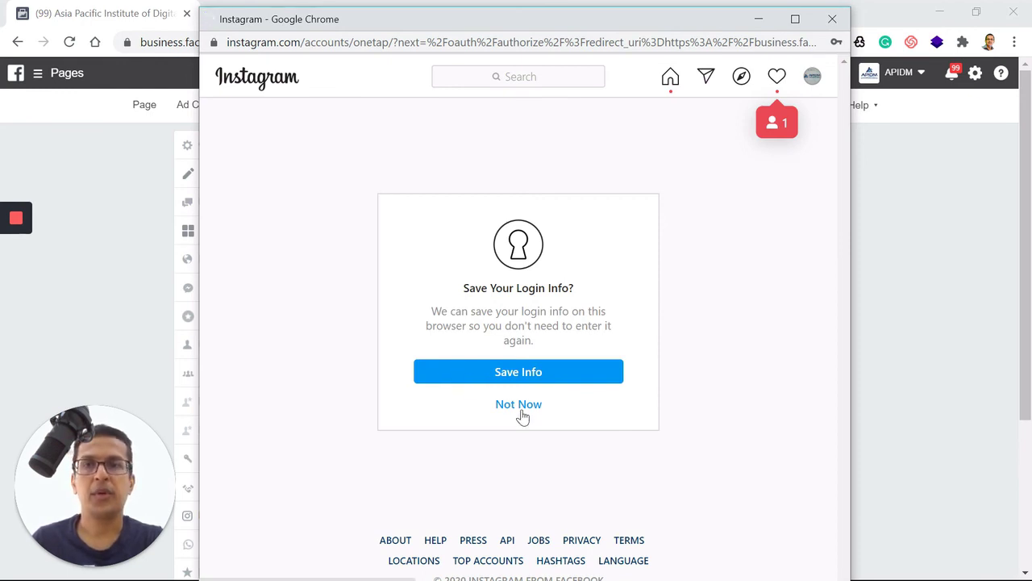